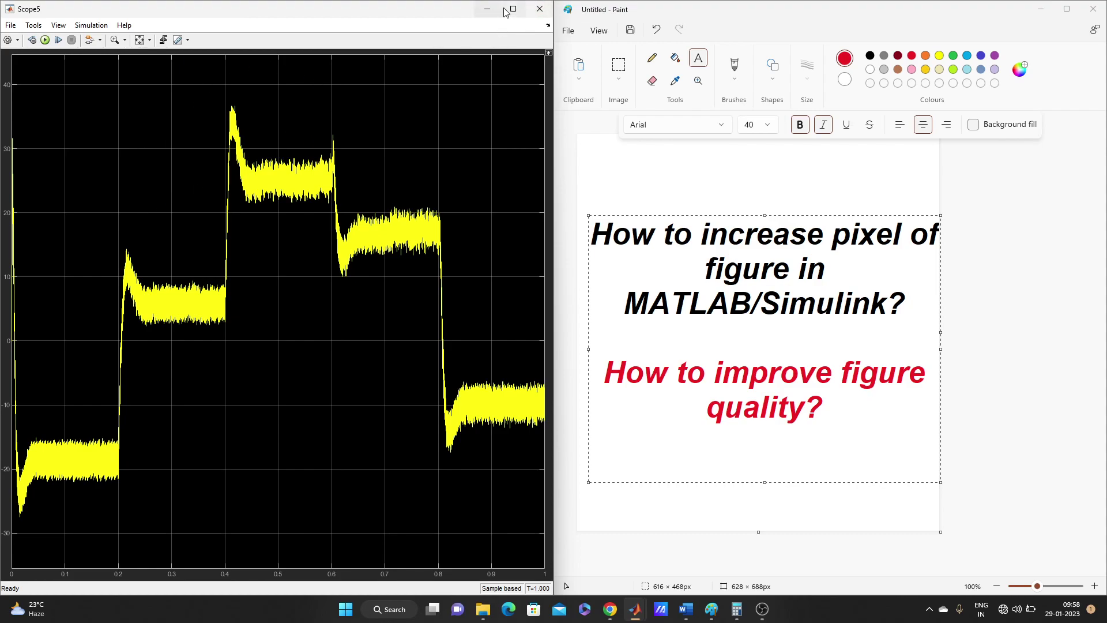
Step: Print the Scope5 waveform to a maximized Figure 6 and show the Property Editor
{"action": "mouse_move", "coordinate": [516, 8]}
{"action": "left_click", "coordinate": [10, 25]}
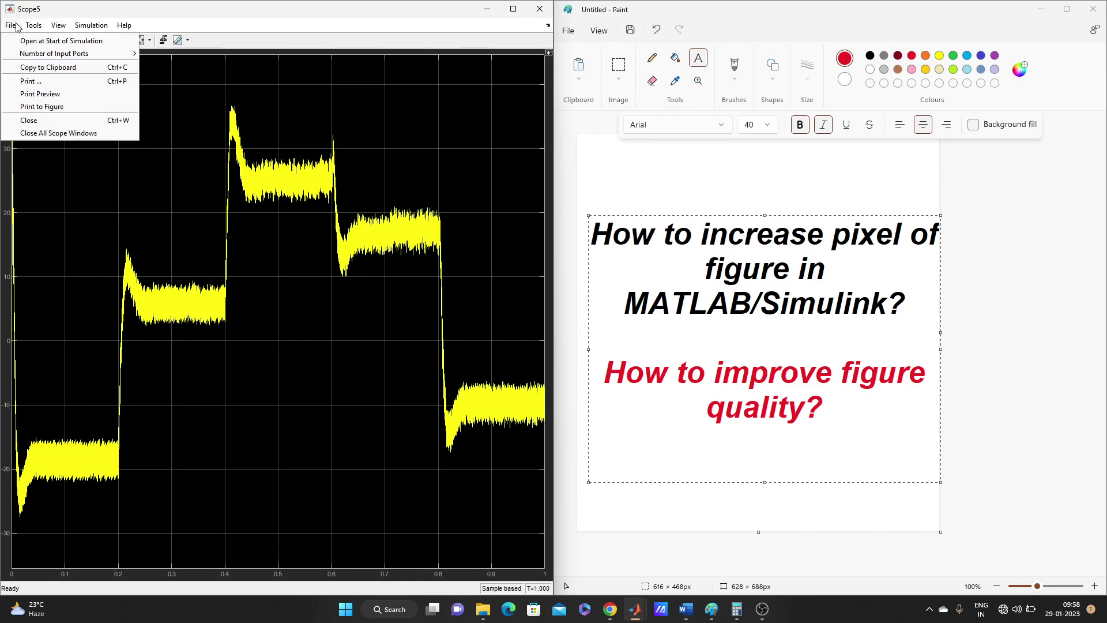
{"action": "left_click", "coordinate": [35, 108]}
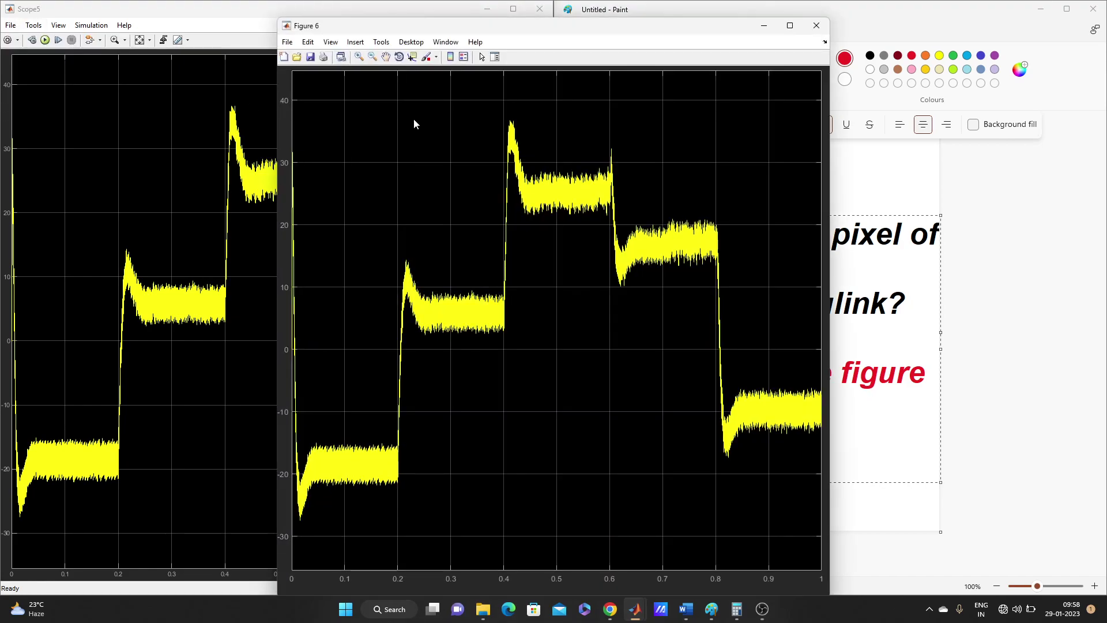
{"action": "left_click", "coordinate": [791, 26]}
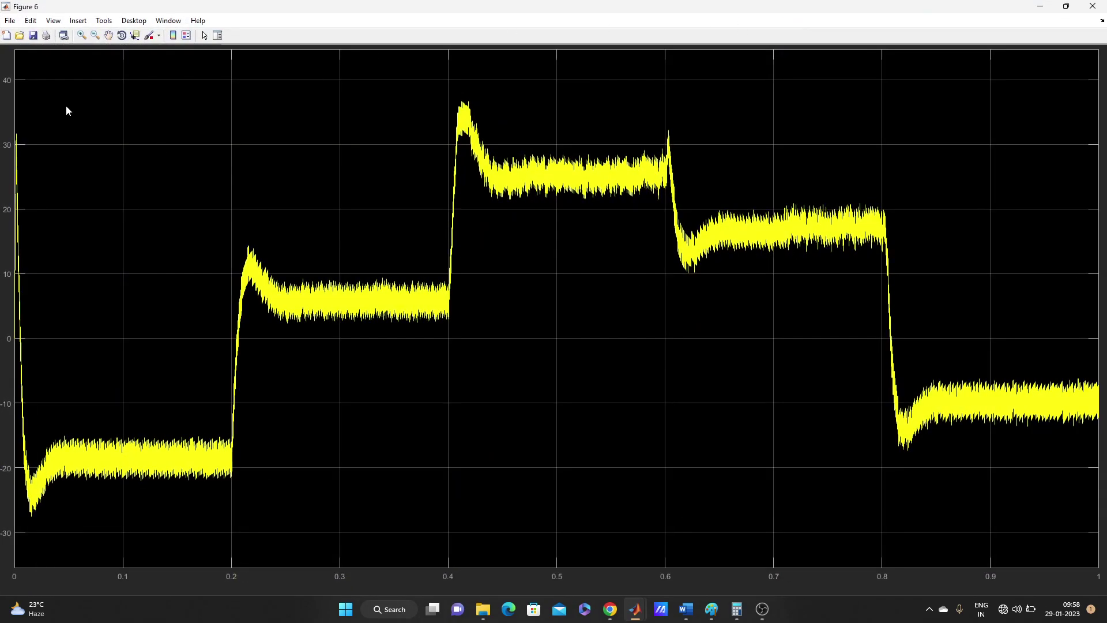
{"action": "left_click", "coordinate": [53, 21]}
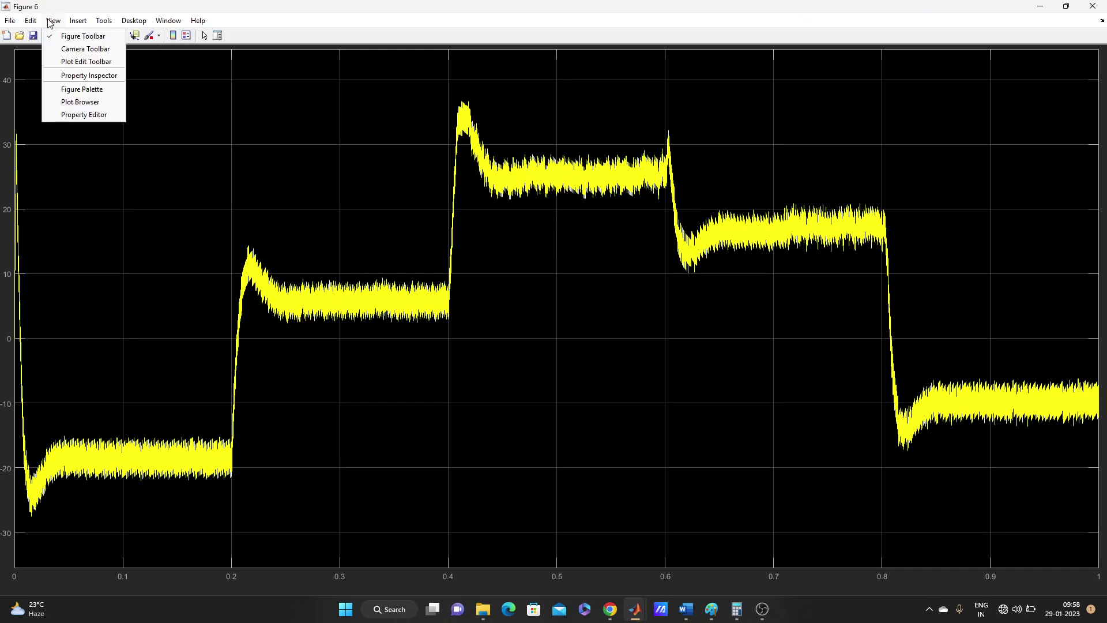
{"action": "left_click", "coordinate": [72, 115]}
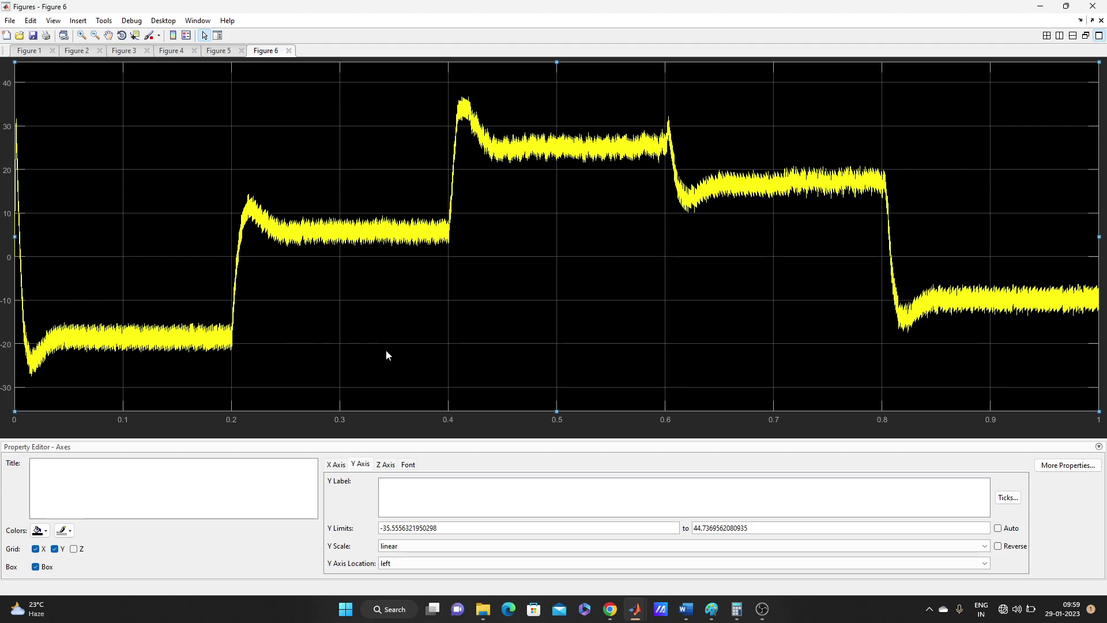
Step: Change the stairs waveform line colour from yellow to red
{"action": "left_click", "coordinate": [214, 329]}
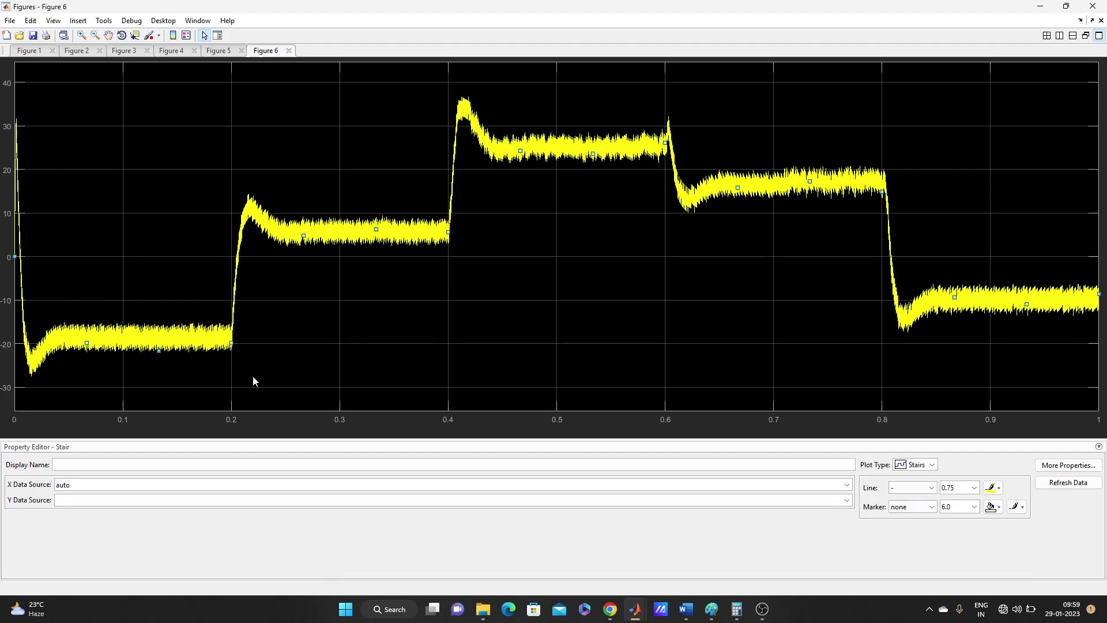
{"action": "left_click", "coordinate": [993, 491]}
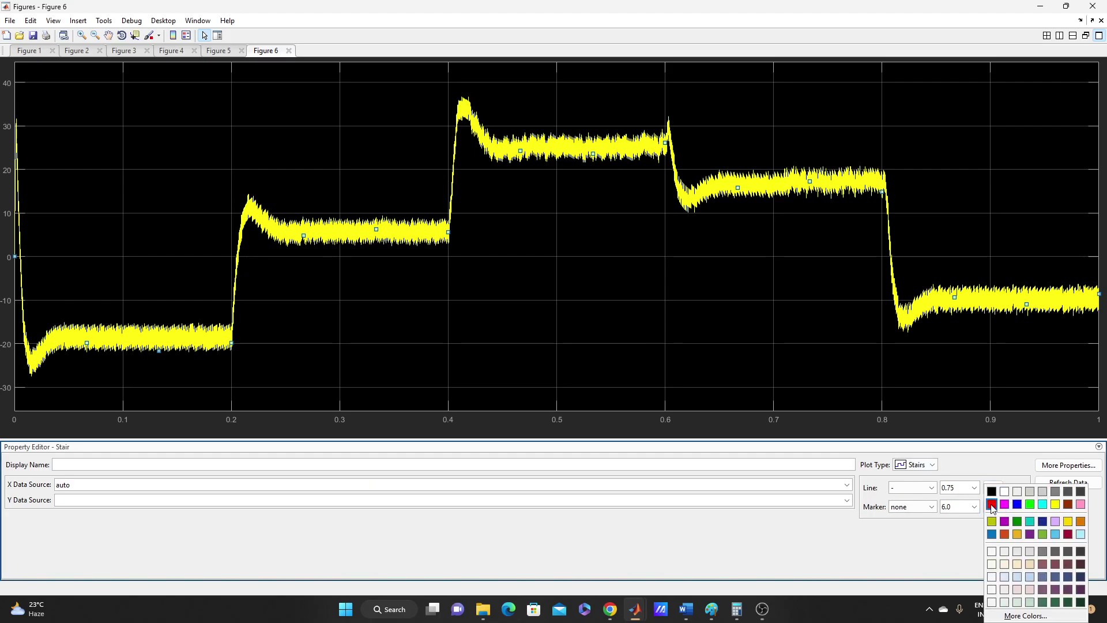
{"action": "left_click", "coordinate": [992, 505]}
Step: Set both the axes fill and the surrounding figure background to white
{"action": "left_click", "coordinate": [640, 313]}
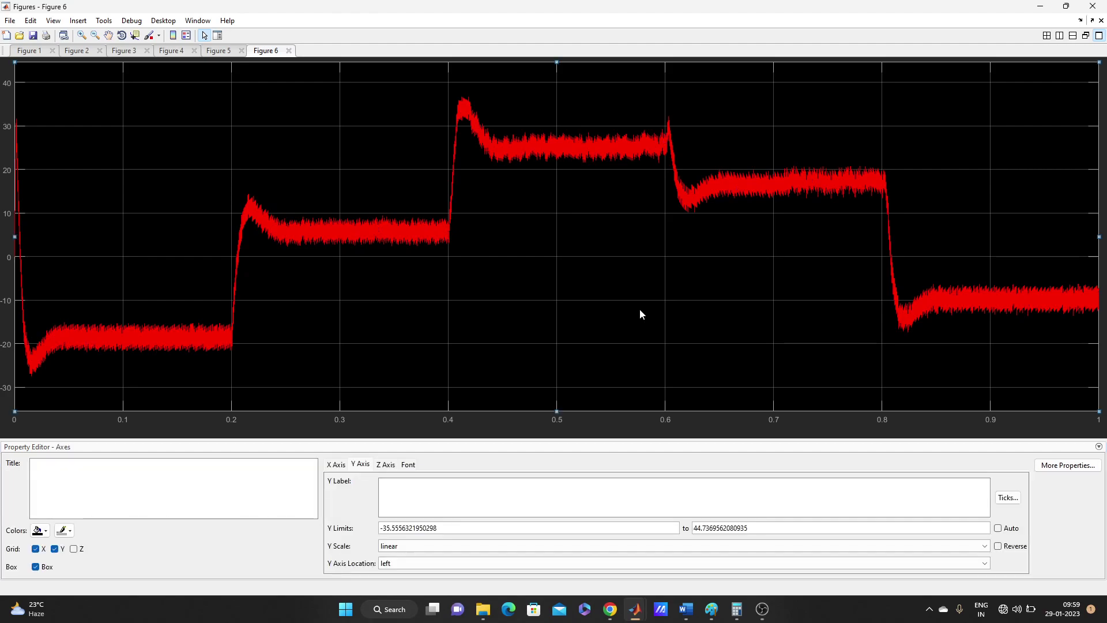
{"action": "left_click", "coordinate": [38, 531]}
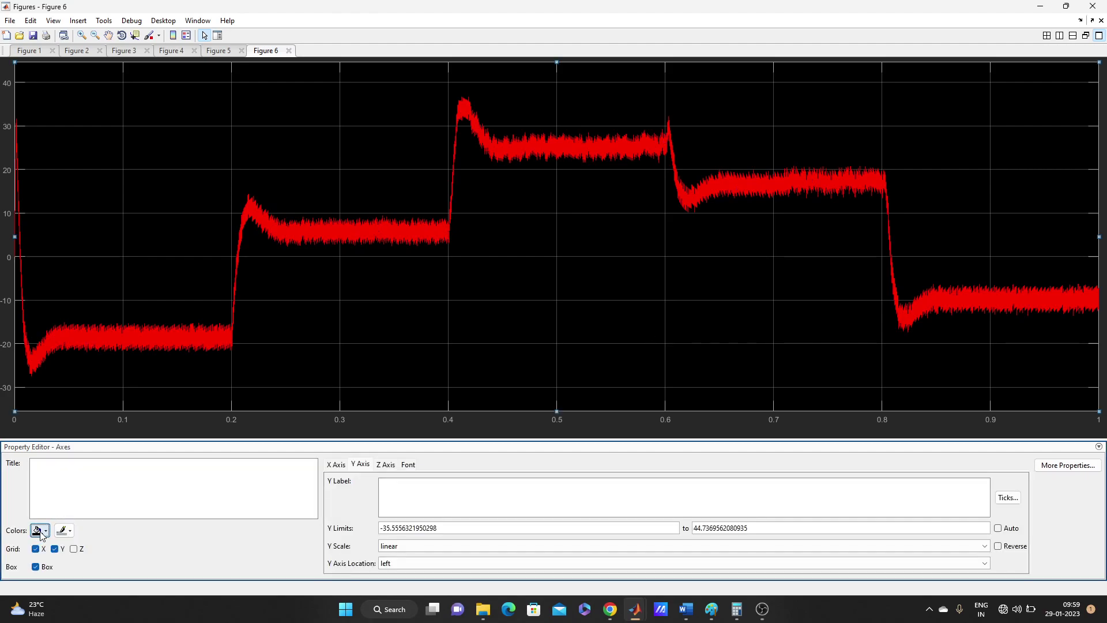
{"action": "left_click", "coordinate": [52, 491]}
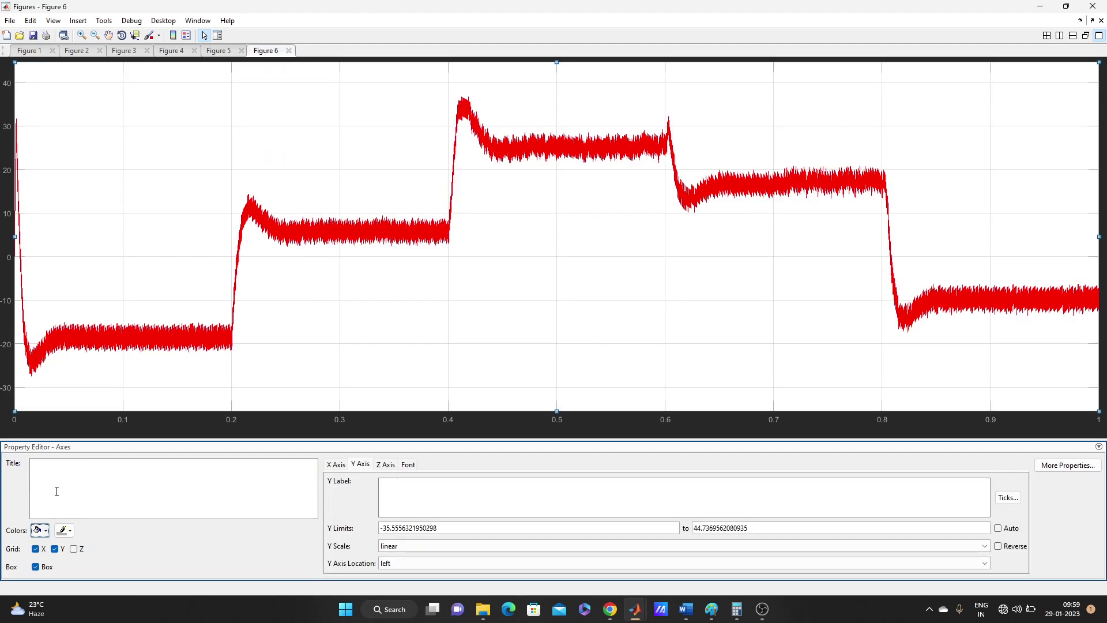
{"action": "left_click", "coordinate": [198, 432]}
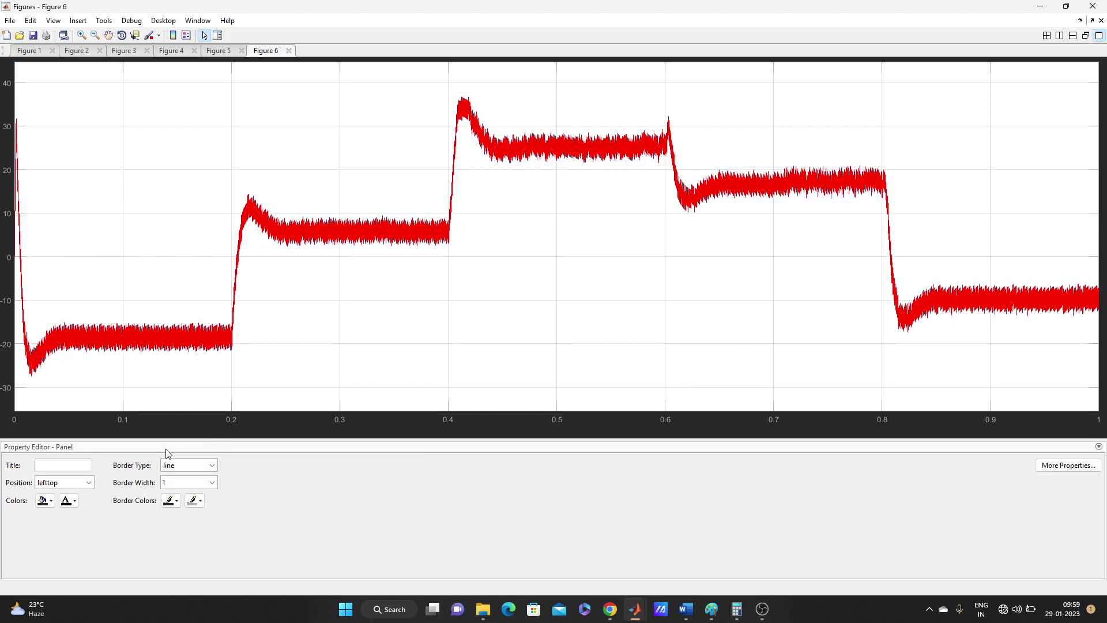
{"action": "left_click", "coordinate": [49, 504]}
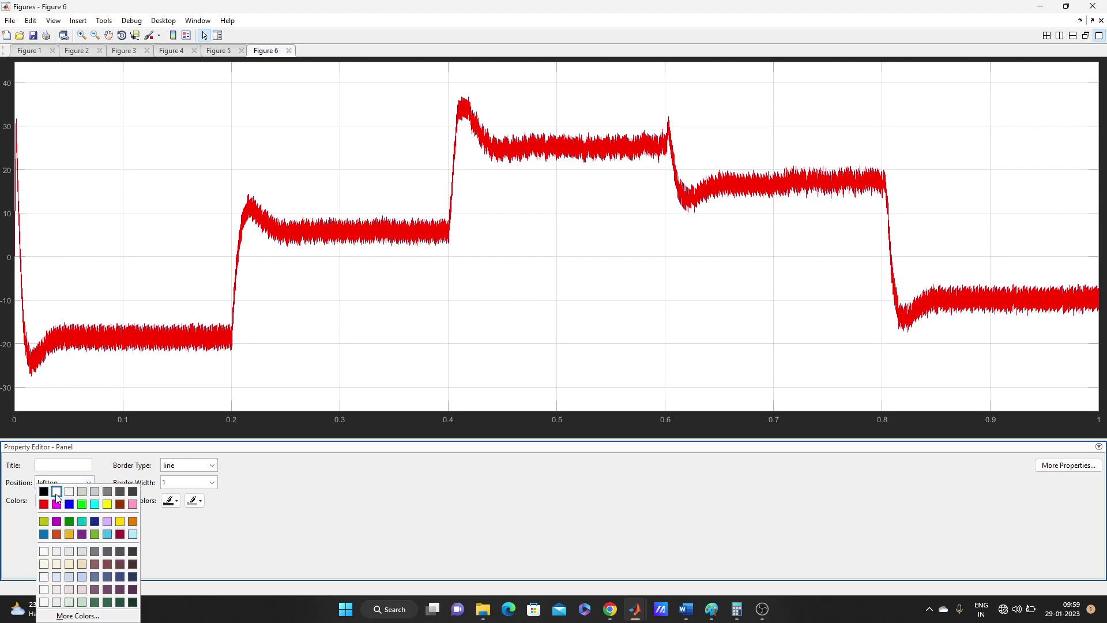
{"action": "left_click", "coordinate": [56, 492]}
{"action": "left_click", "coordinate": [272, 403]}
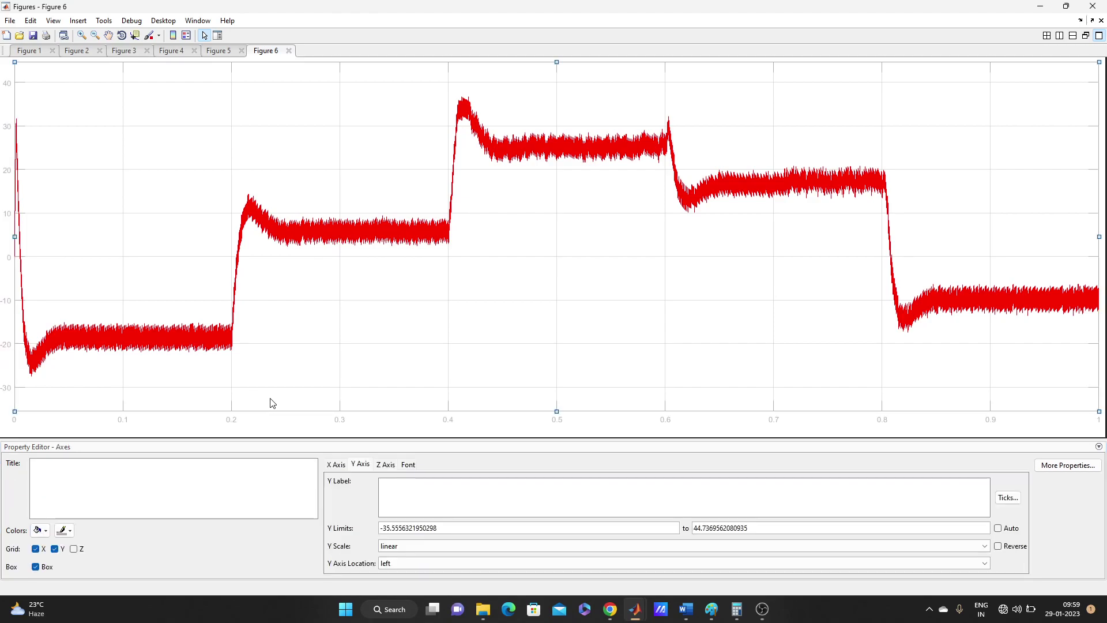
Step: Give the axes tick labels a 40-point bold font in black
{"action": "left_click", "coordinate": [407, 470]}
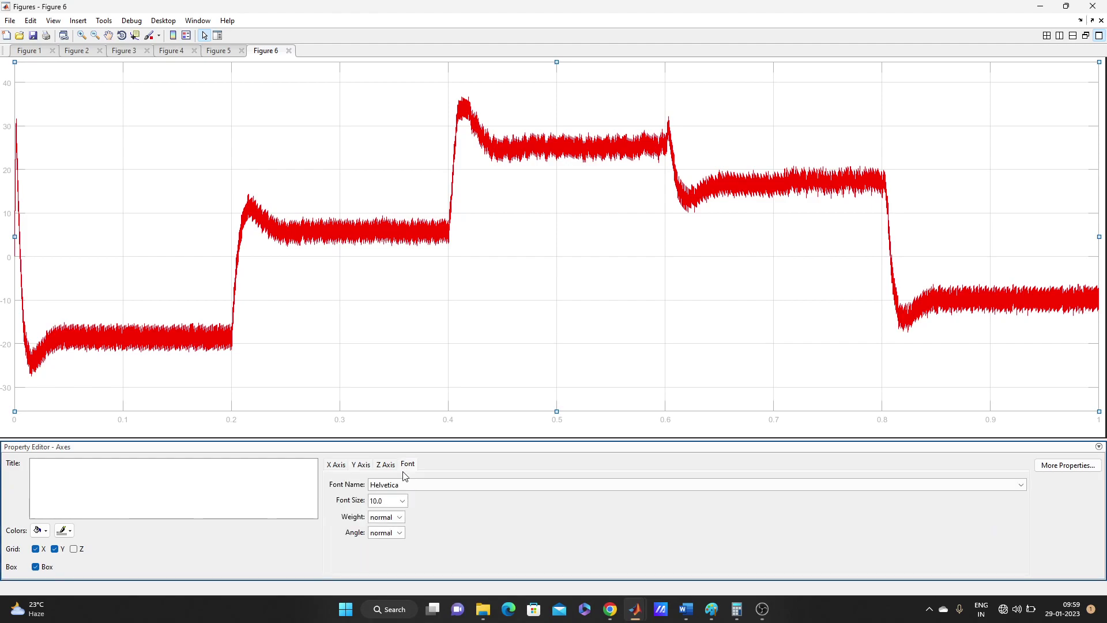
{"action": "double_click", "coordinate": [388, 500]}
{"action": "type", "text": "40"}
{"action": "key", "text": "Return"}
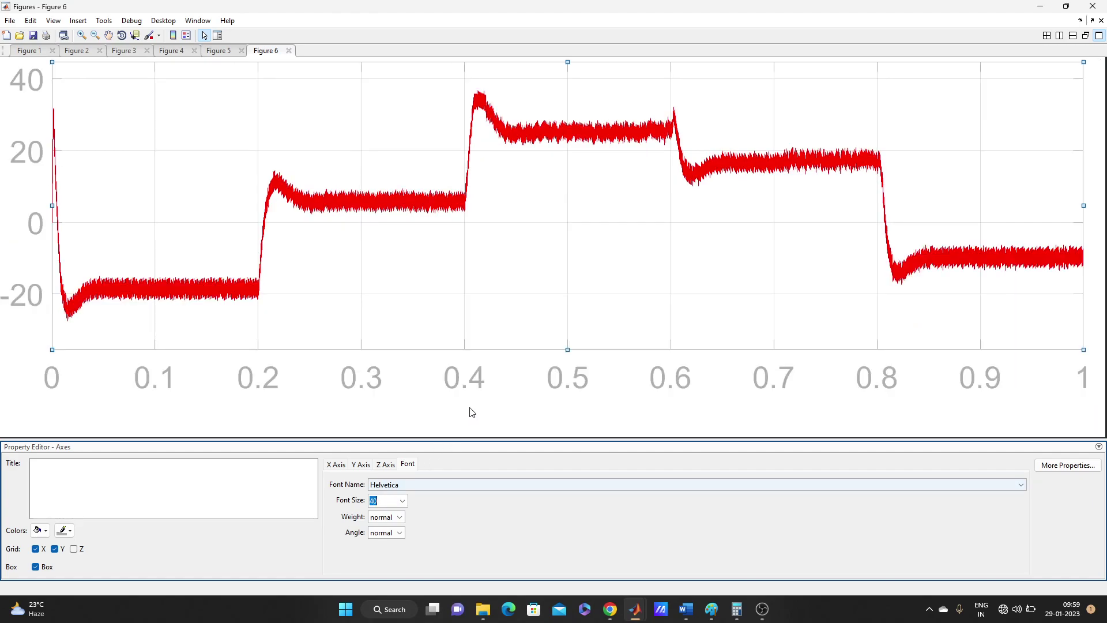
{"action": "left_click", "coordinate": [401, 518]}
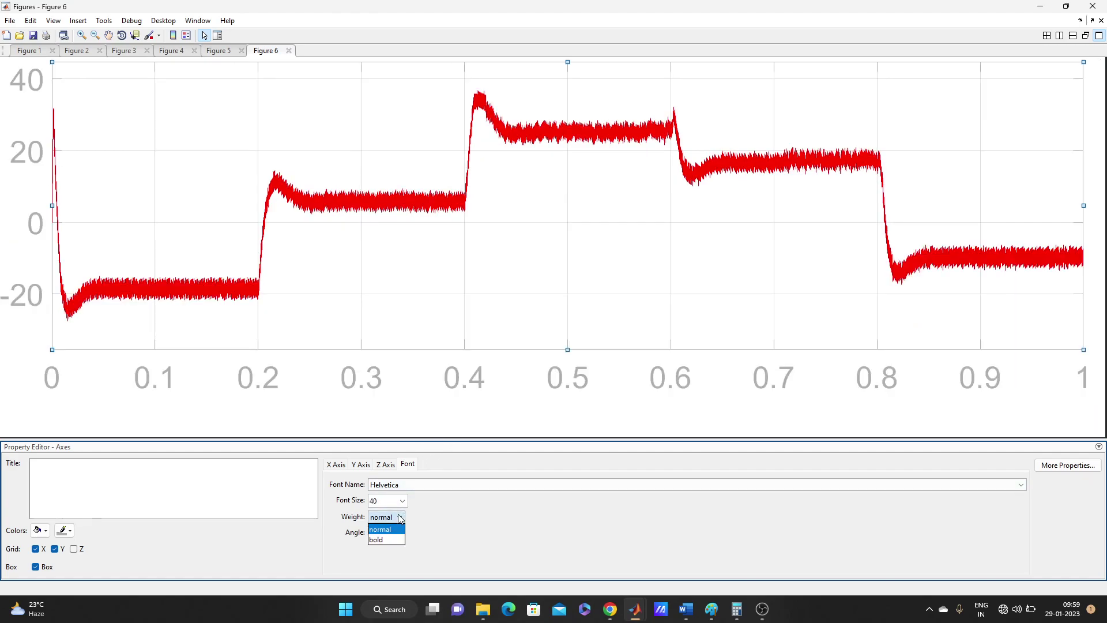
{"action": "left_click", "coordinate": [384, 537]}
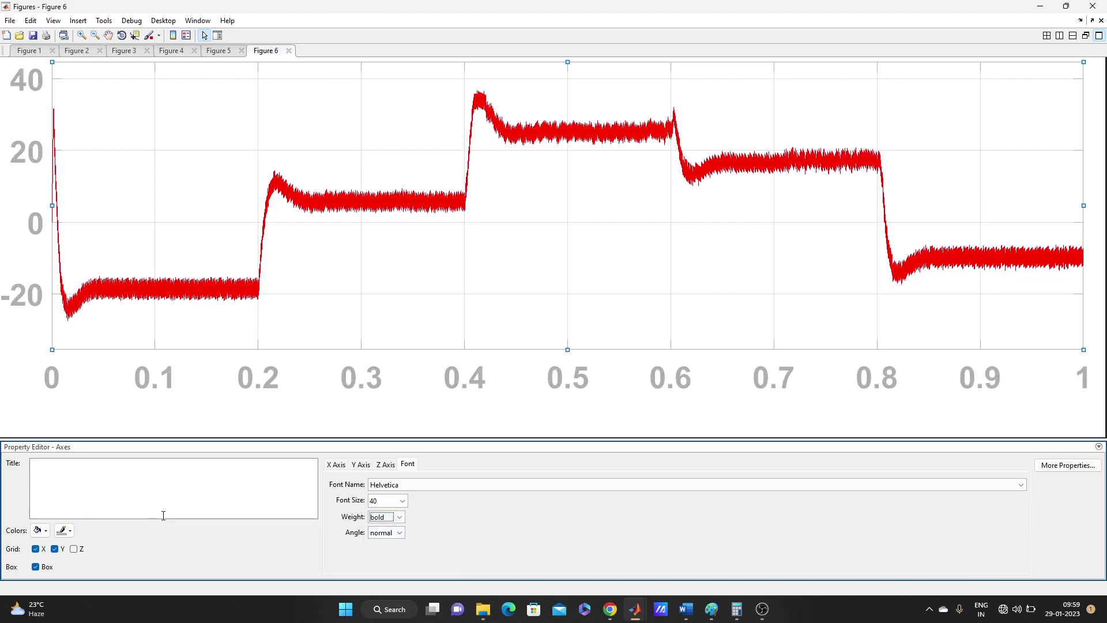
{"action": "left_click", "coordinate": [72, 532]}
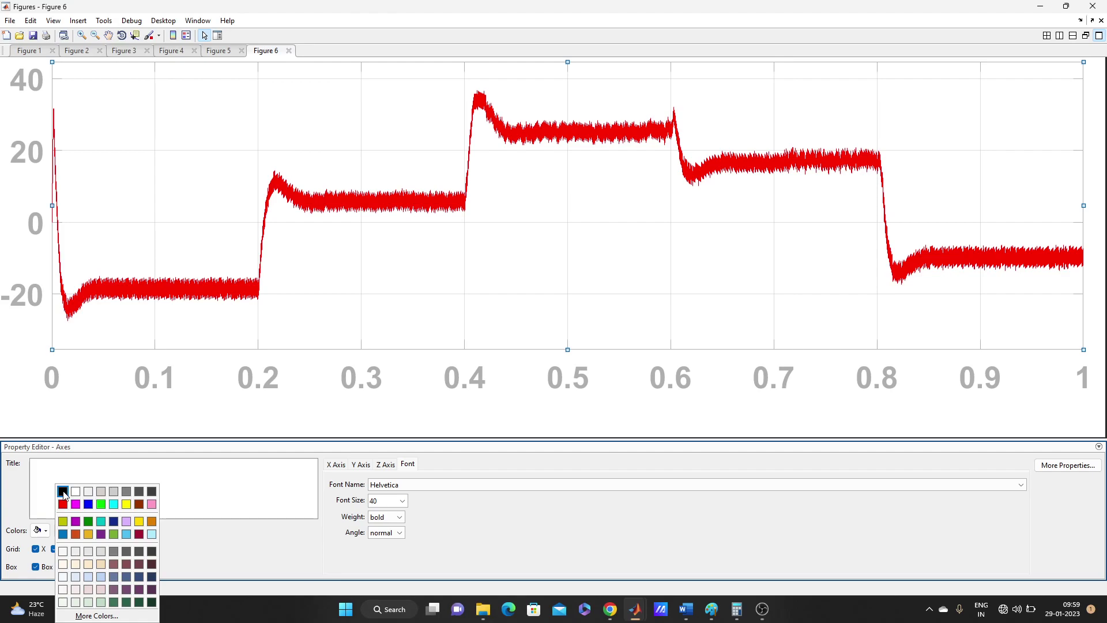
{"action": "left_click", "coordinate": [63, 492]}
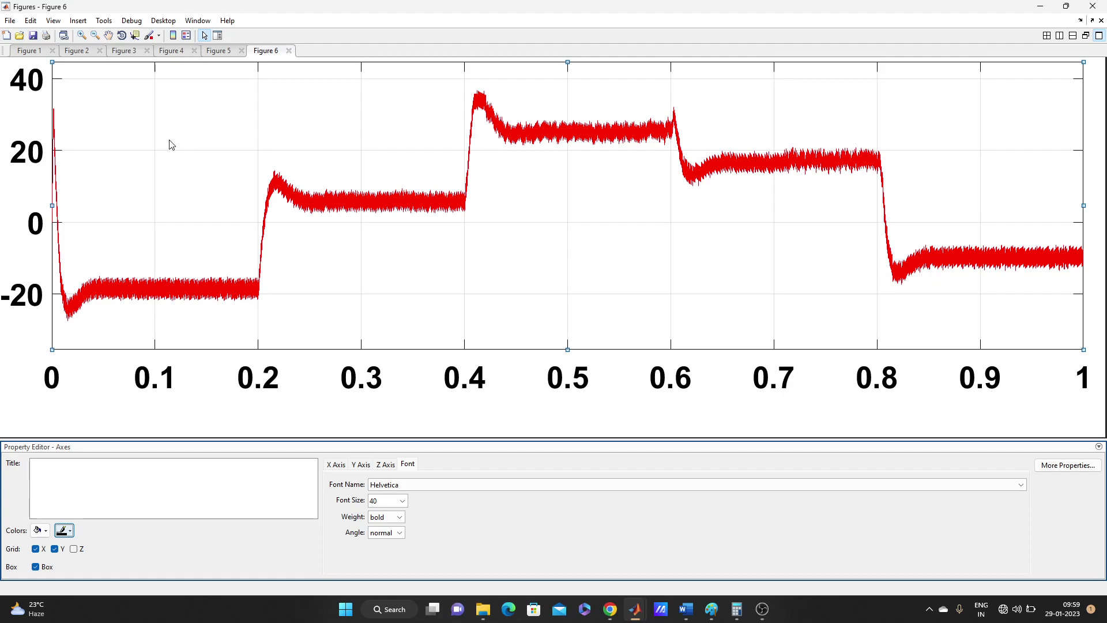
Step: Open the figure's Save As dialog, check the JPEG format, then cancel without saving
{"action": "left_click", "coordinate": [17, 23]}
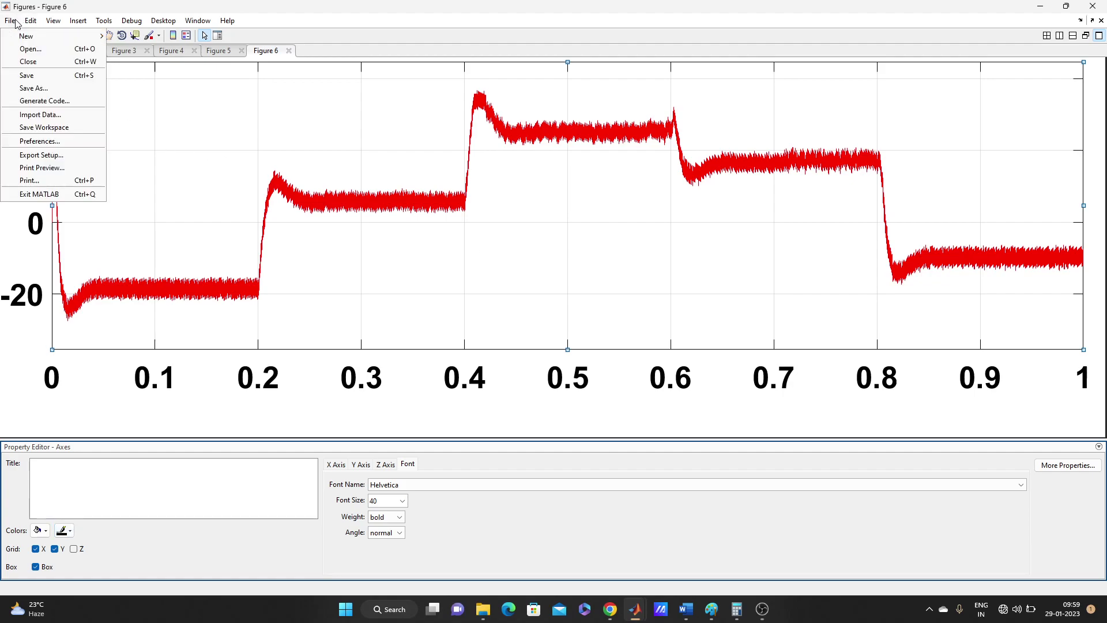
{"action": "left_click", "coordinate": [42, 88]}
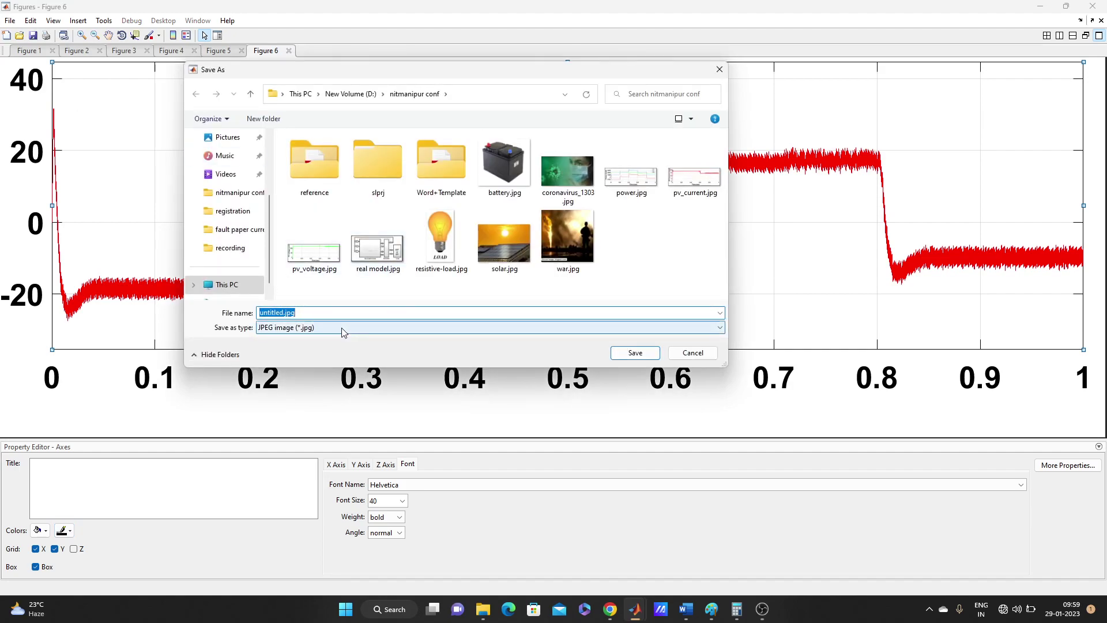
{"action": "left_click", "coordinate": [341, 327]}
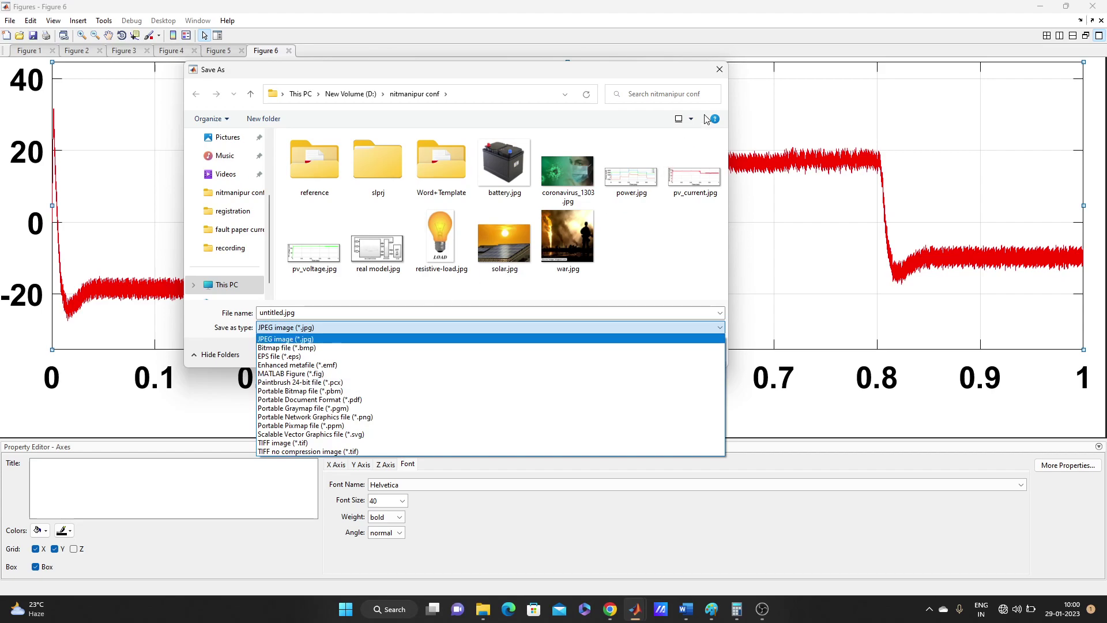
{"action": "left_click", "coordinate": [718, 72]}
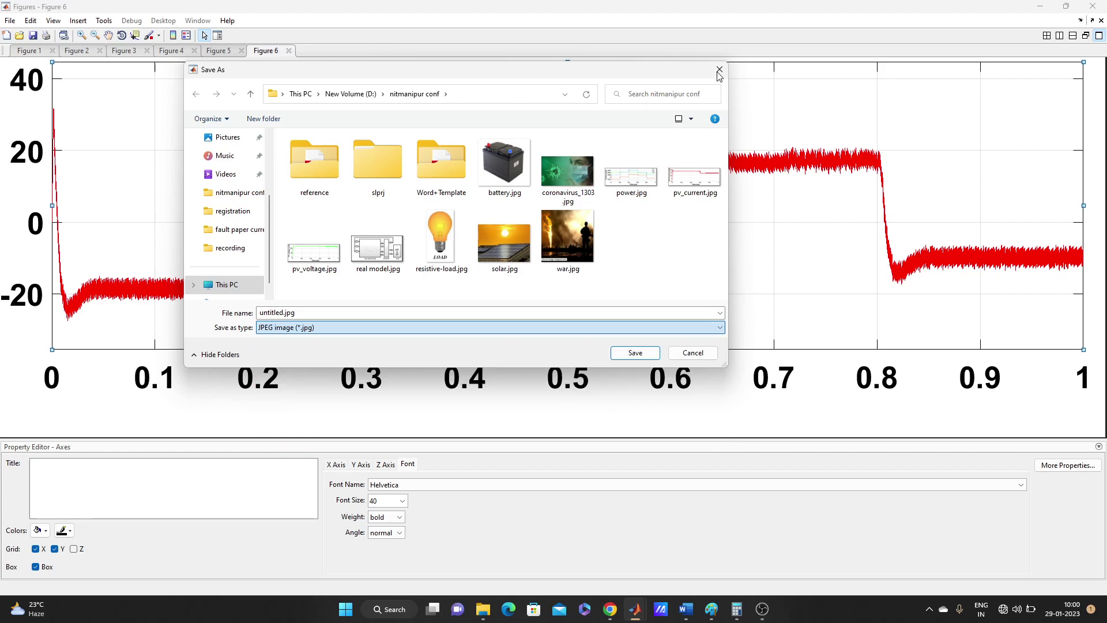
{"action": "left_click", "coordinate": [719, 71]}
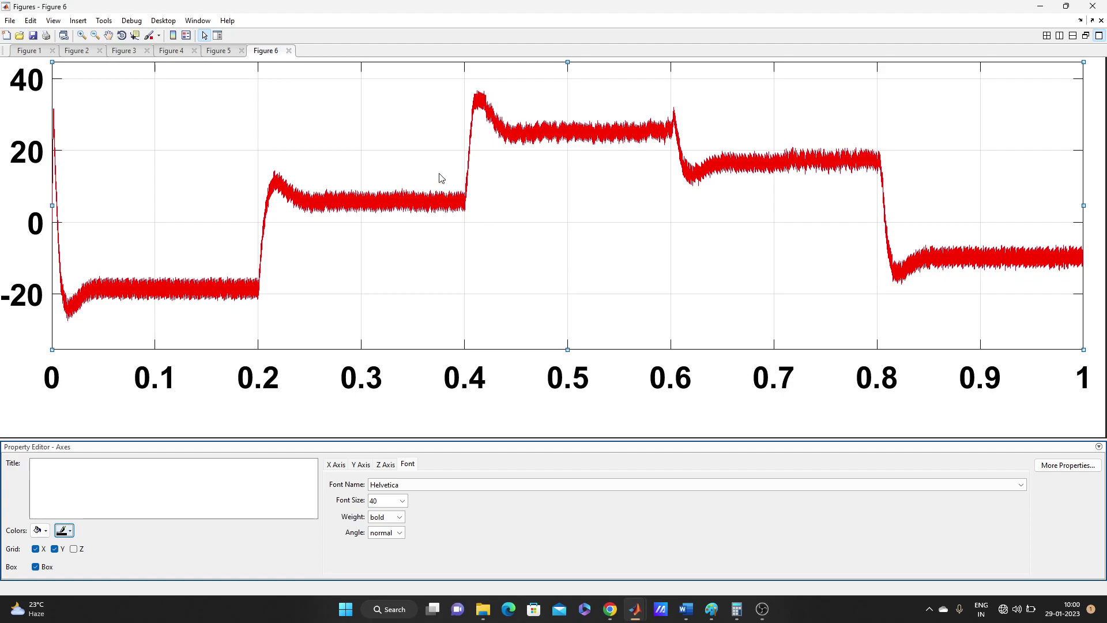
Step: Set the red waveform's line width to 4.0 in the Property Editor
{"action": "left_click", "coordinate": [426, 205]}
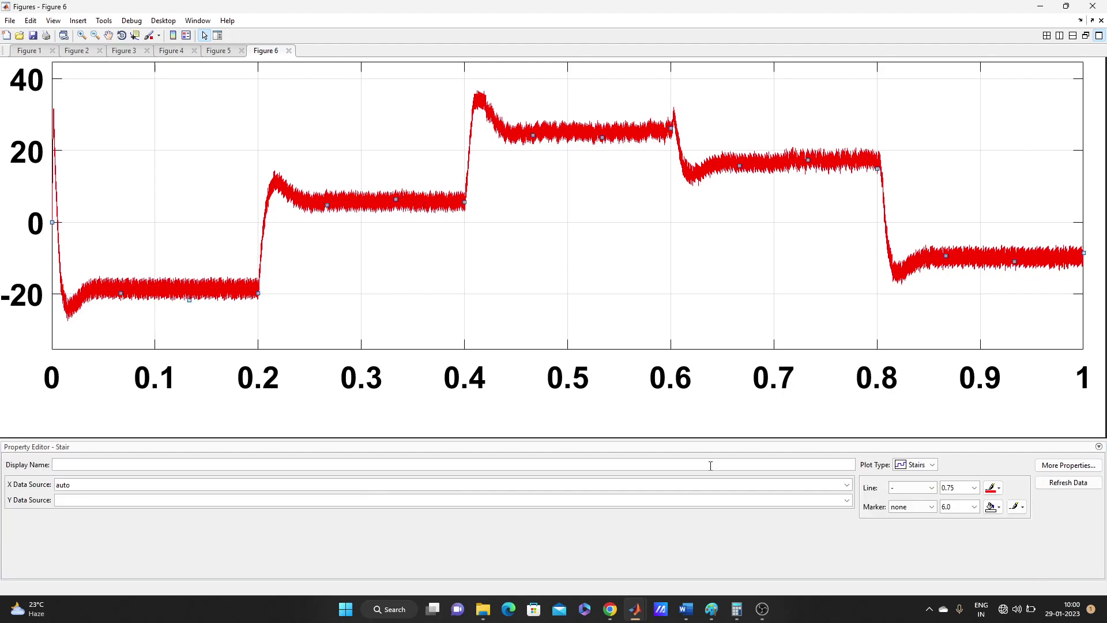
{"action": "left_click", "coordinate": [959, 488]}
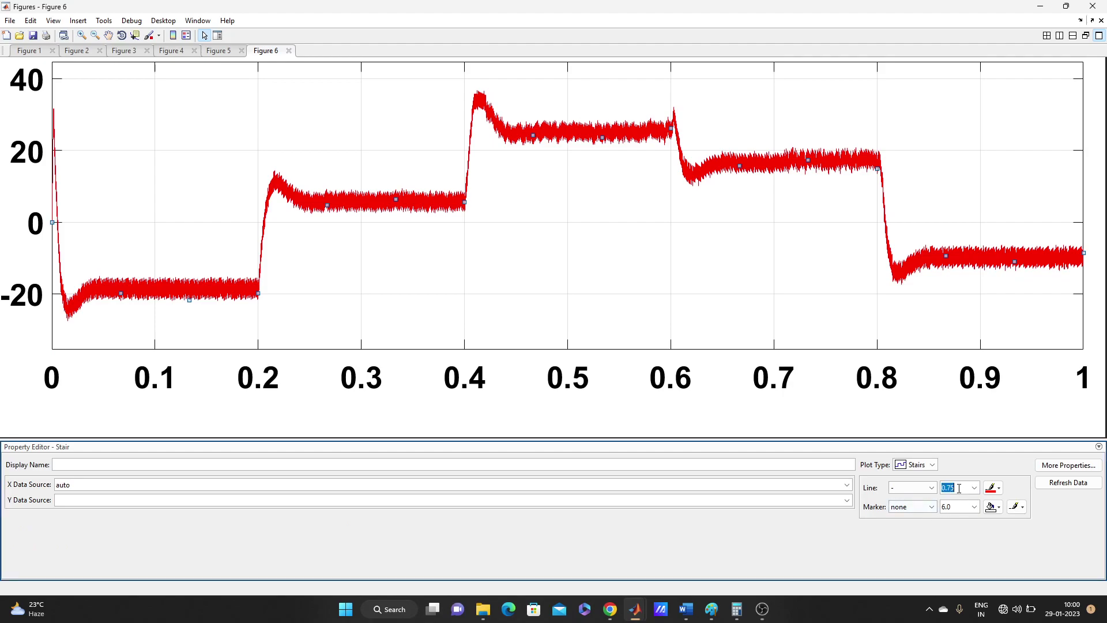
{"action": "type", "text": "4"}
{"action": "key", "text": "Return"}
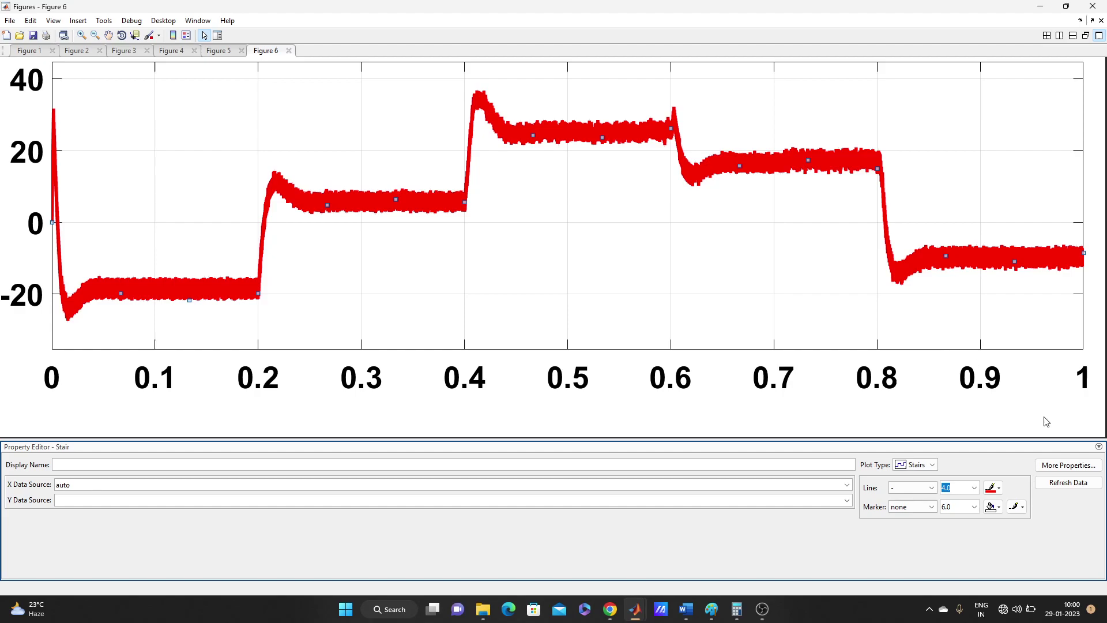
{"action": "left_click", "coordinate": [693, 291]}
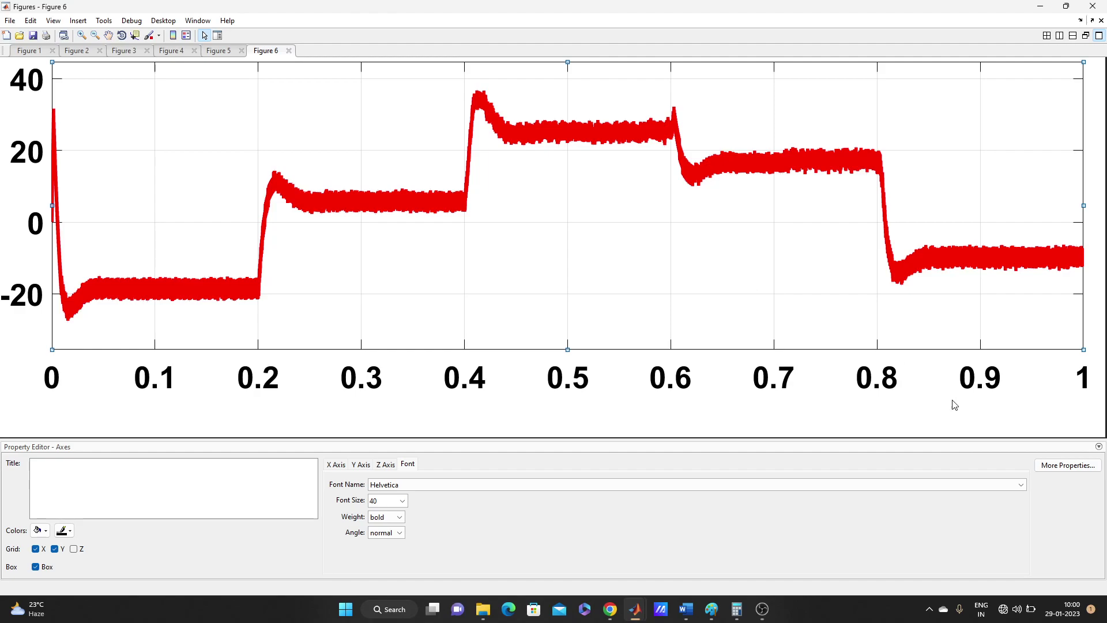
Step: Open Figure 6's full Property Inspector and view its Position and Units settings
{"action": "left_click", "coordinate": [1069, 466]}
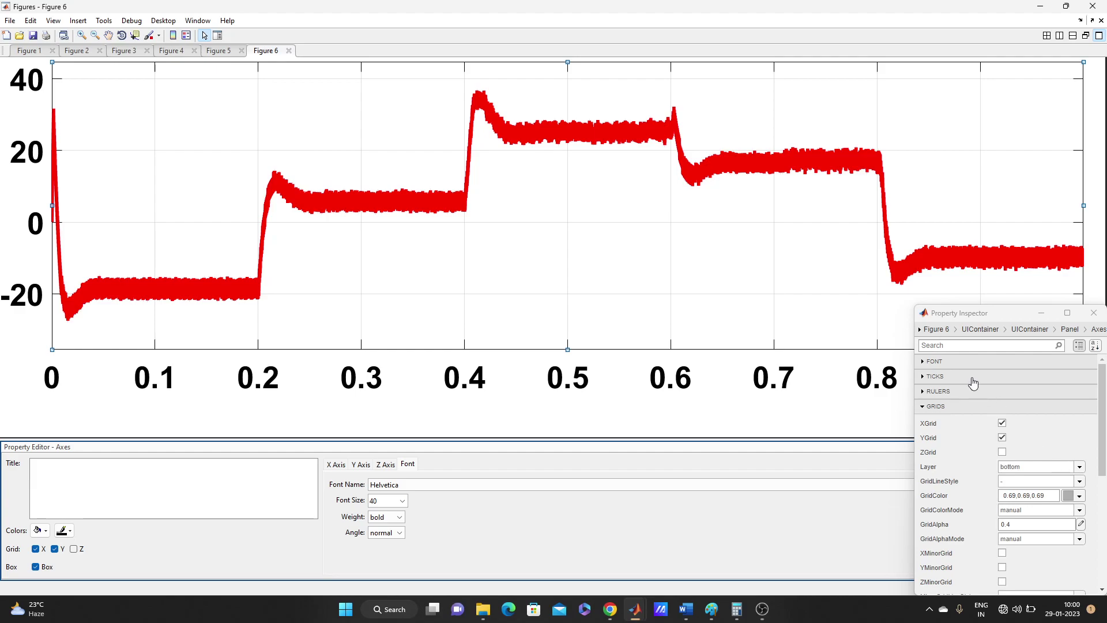
{"action": "left_click", "coordinate": [936, 330]}
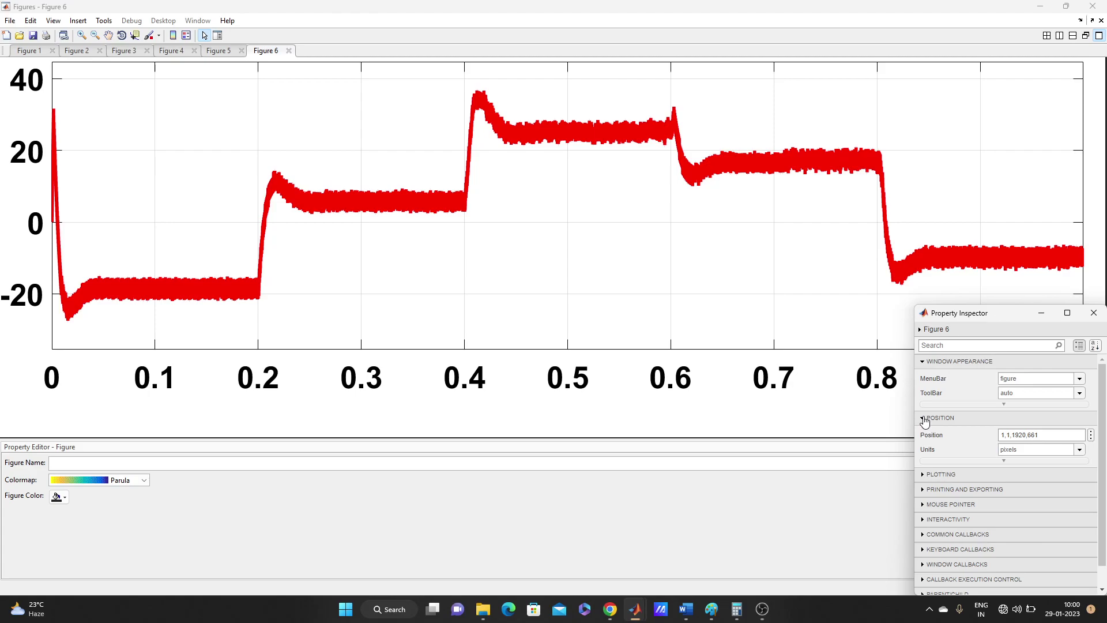
{"action": "left_click", "coordinate": [925, 419]}
{"action": "left_click", "coordinate": [925, 420]}
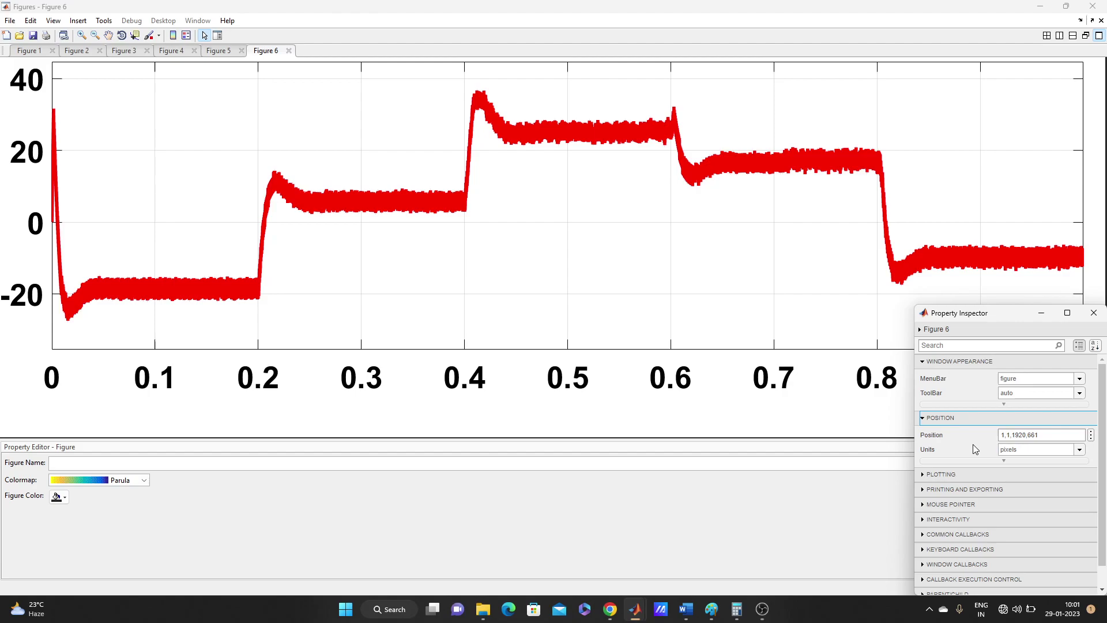
{"action": "left_click", "coordinate": [1046, 448]}
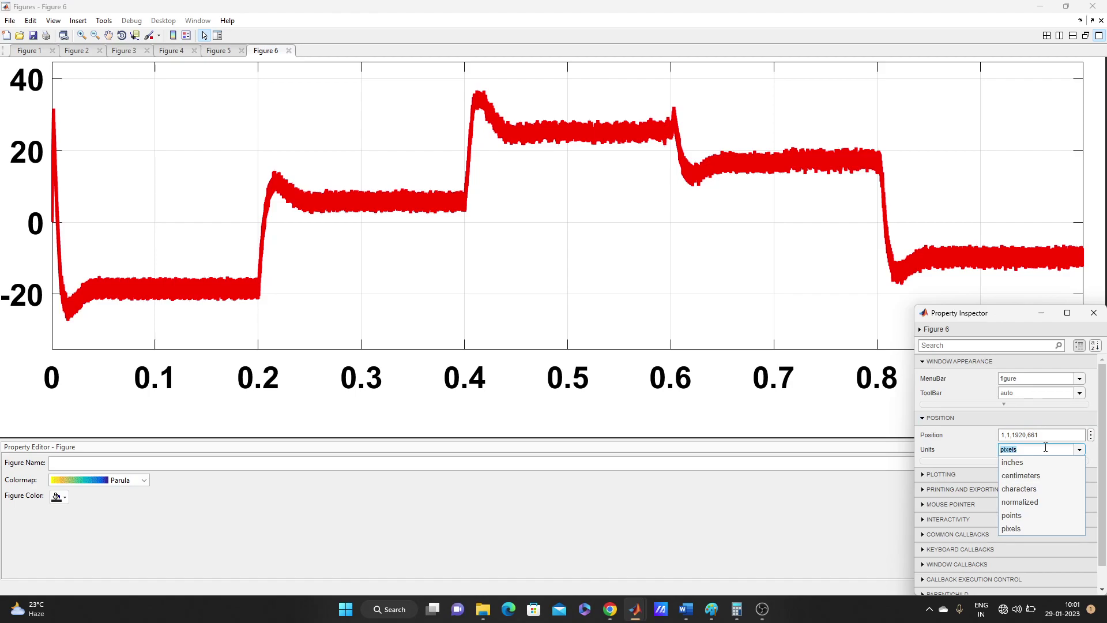
Step: Change the figure Position from 1,1,1920,661 to 1,1,4000,1330, keeping pixel units
{"action": "left_click", "coordinate": [1045, 448]}
{"action": "left_click", "coordinate": [1055, 433]}
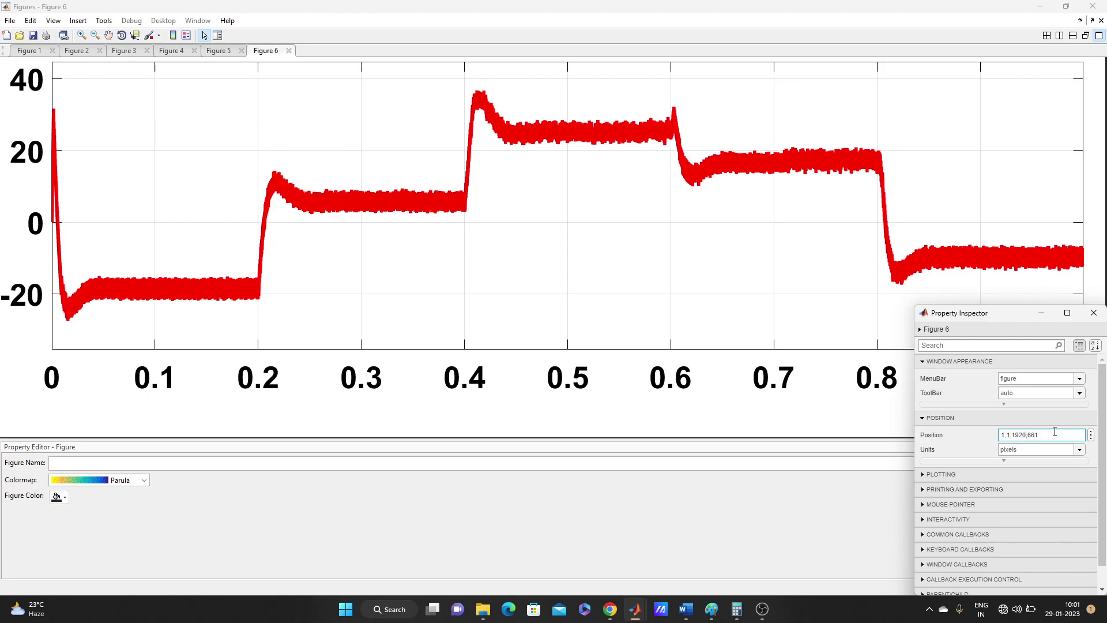
{"action": "key", "text": "Left"}
{"action": "key", "text": "Left"}
{"action": "key", "text": "Left"}
{"action": "key", "text": "Left"}
{"action": "key", "text": "BackSpace"}
{"action": "key", "text": "BackSpace"}
{"action": "key", "text": "BackSpace"}
{"action": "key", "text": "BackSpace"}
{"action": "type", "text": "400"}
{"action": "type", "text": "30"}
{"action": "left_click", "coordinate": [1094, 314]}
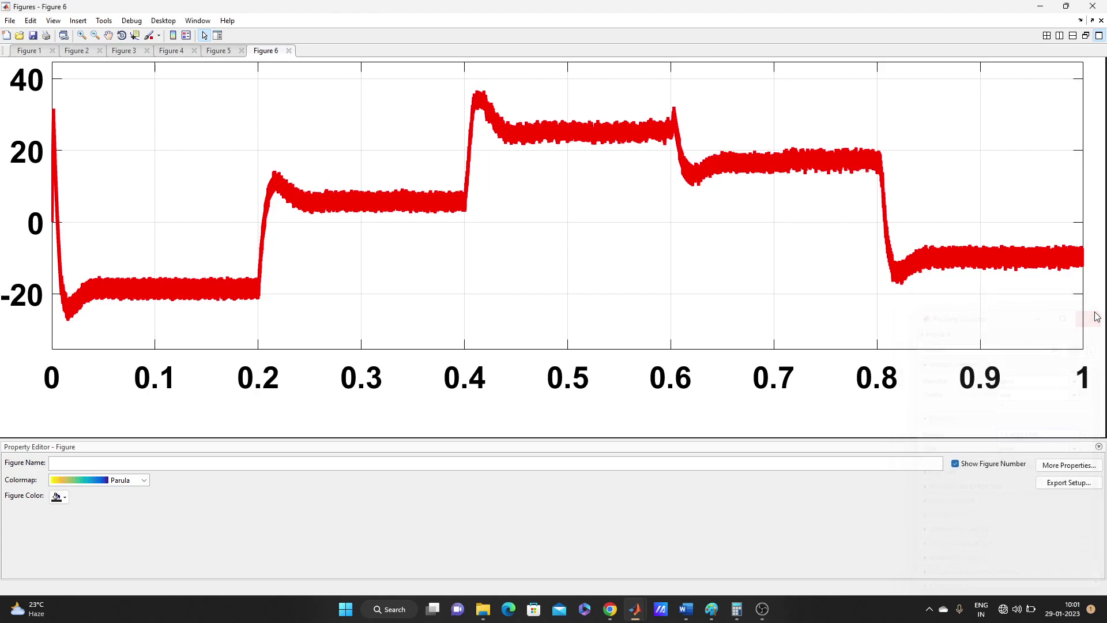
{"action": "left_click", "coordinate": [723, 275]}
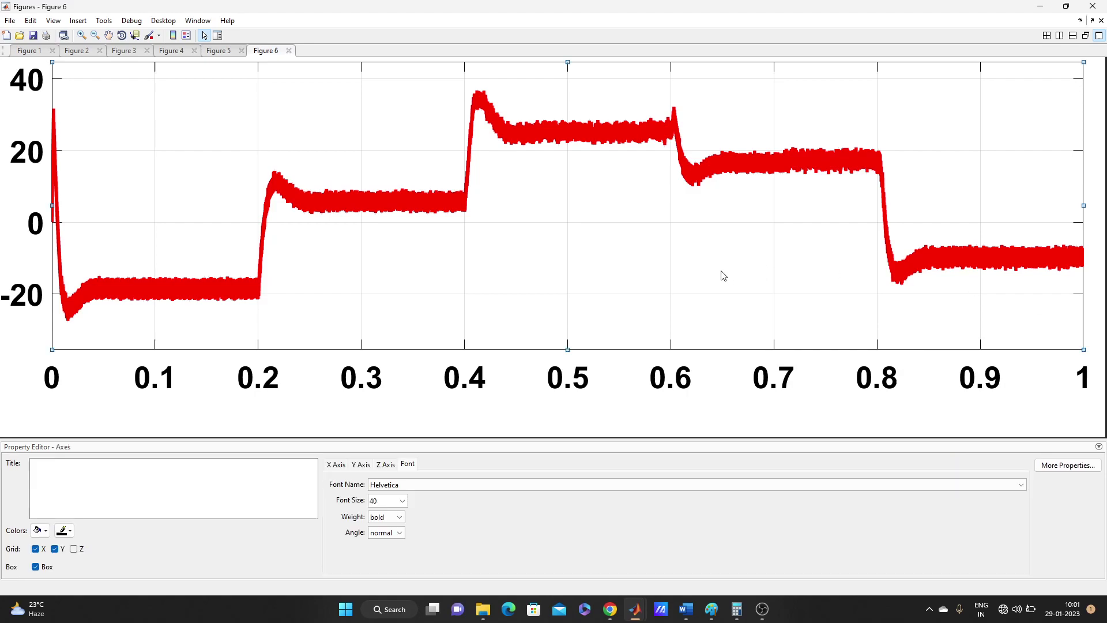
{"action": "left_click", "coordinate": [1078, 465]}
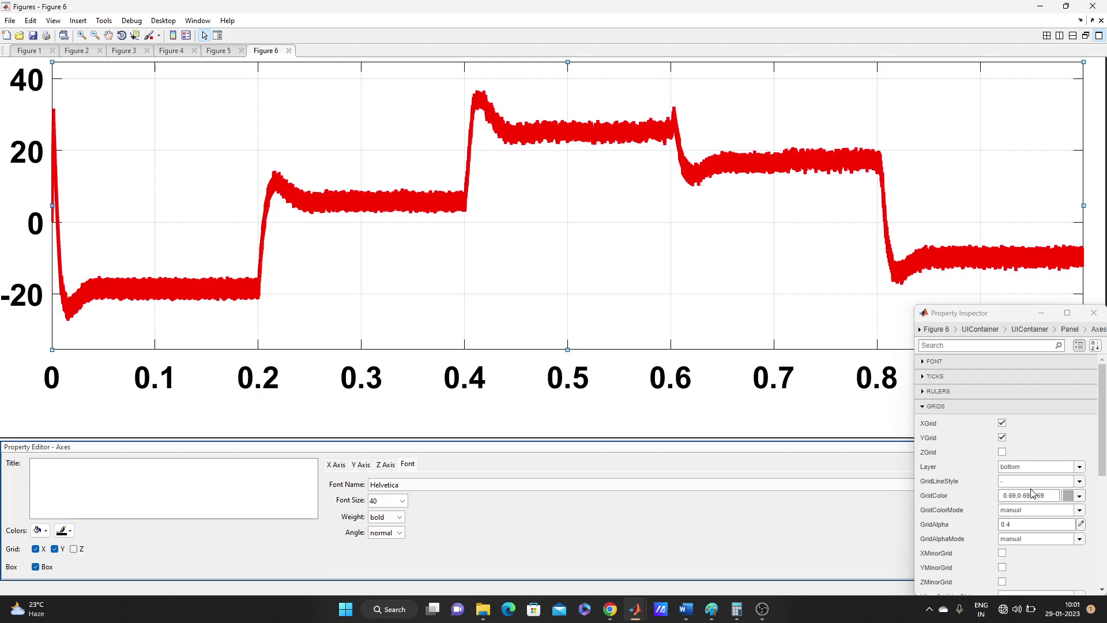
{"action": "left_click", "coordinate": [936, 330]}
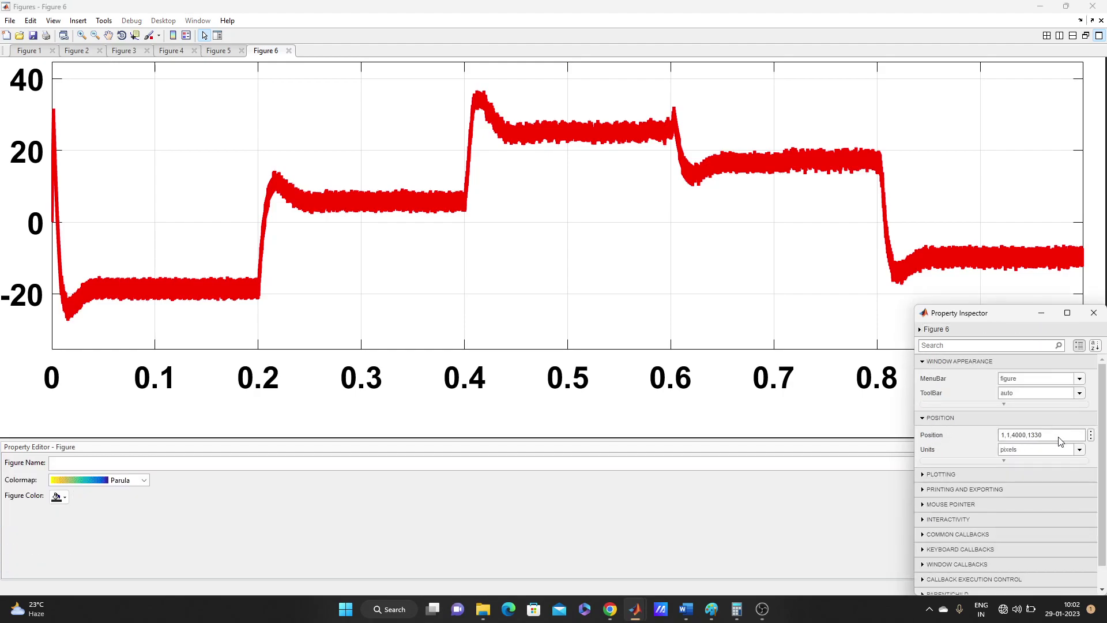
{"action": "left_click", "coordinate": [1093, 315]}
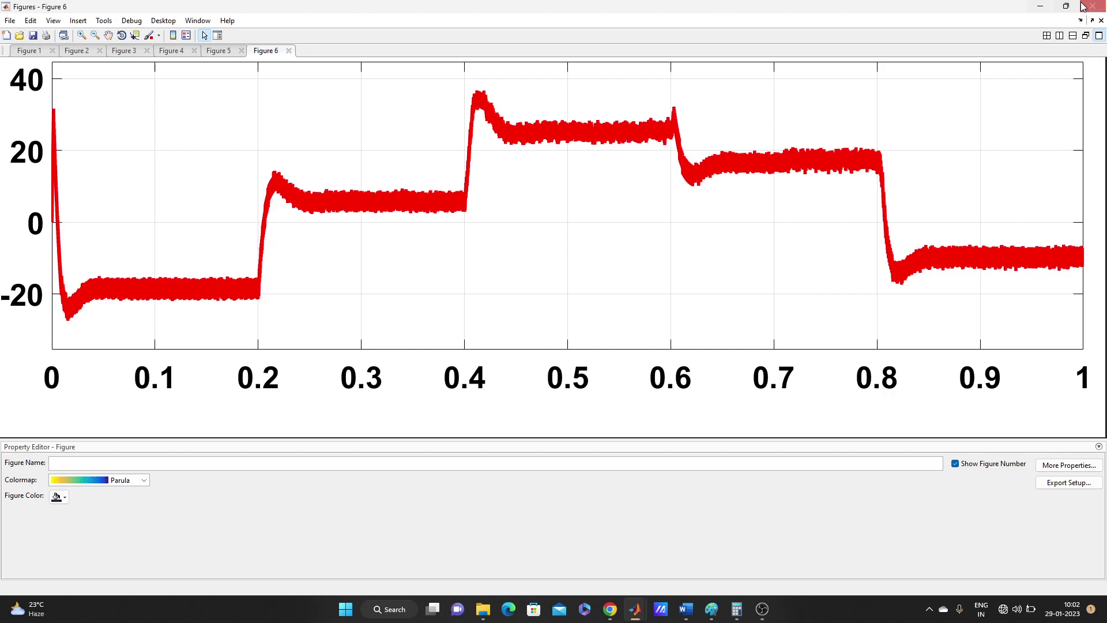
{"action": "mouse_move", "coordinate": [1068, 6]}
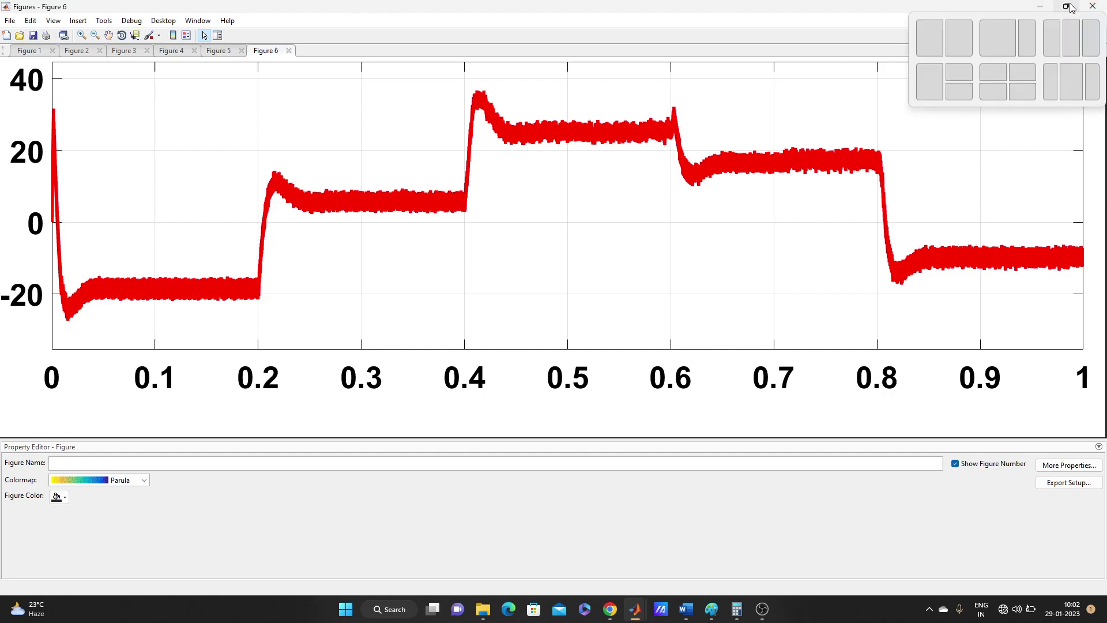
{"action": "left_click", "coordinate": [974, 37]}
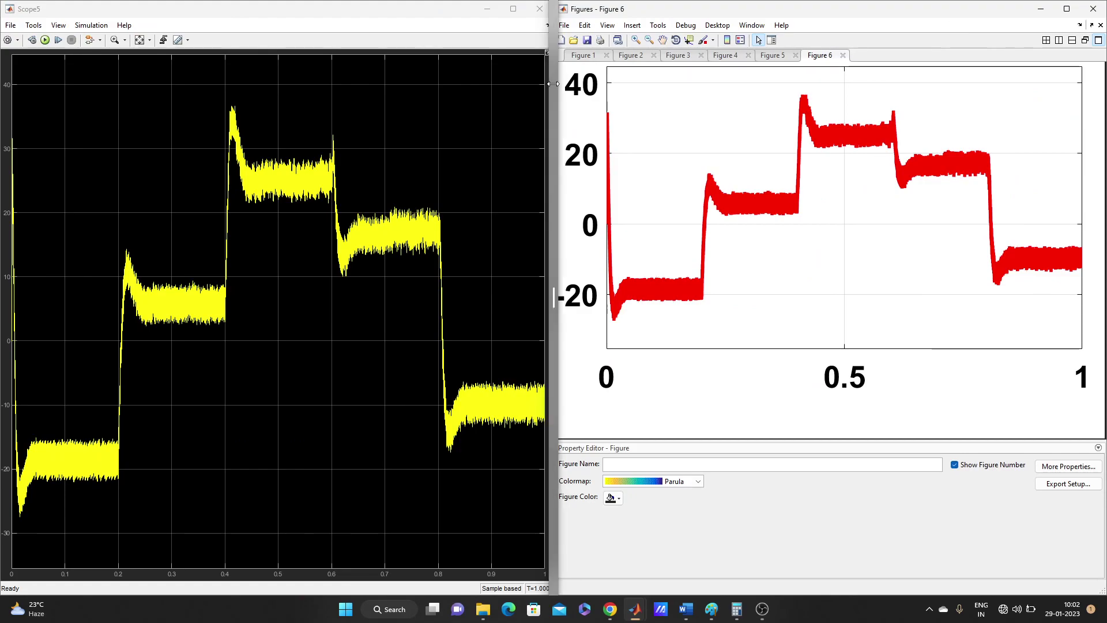
{"action": "left_click_drag", "start_coordinate": [554, 83], "coordinate": [598, 110]}
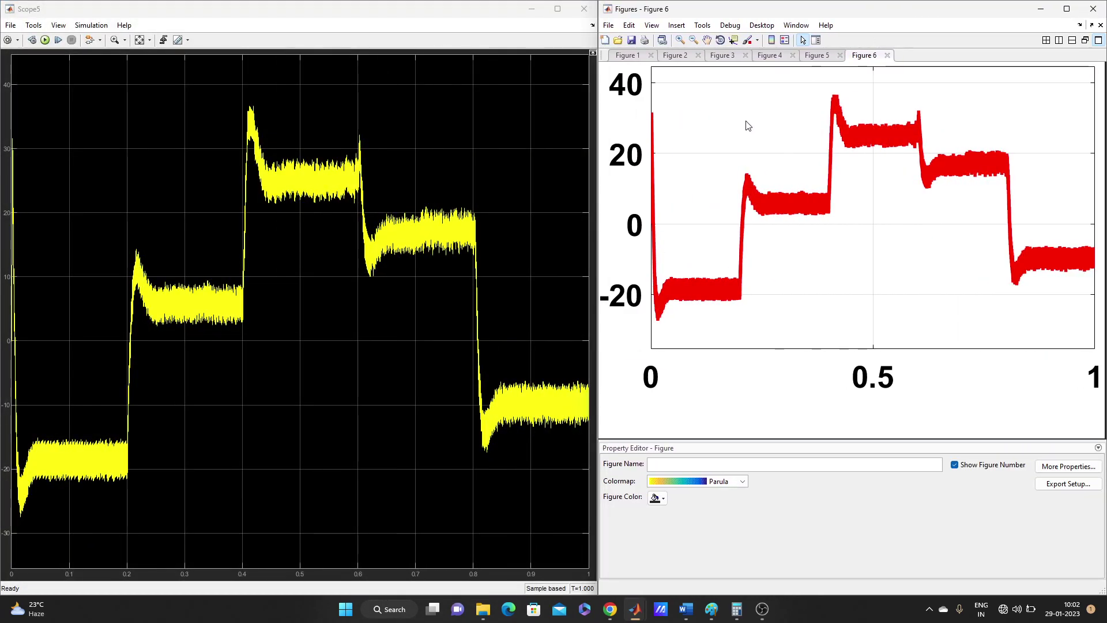
{"action": "left_click", "coordinate": [1067, 12]}
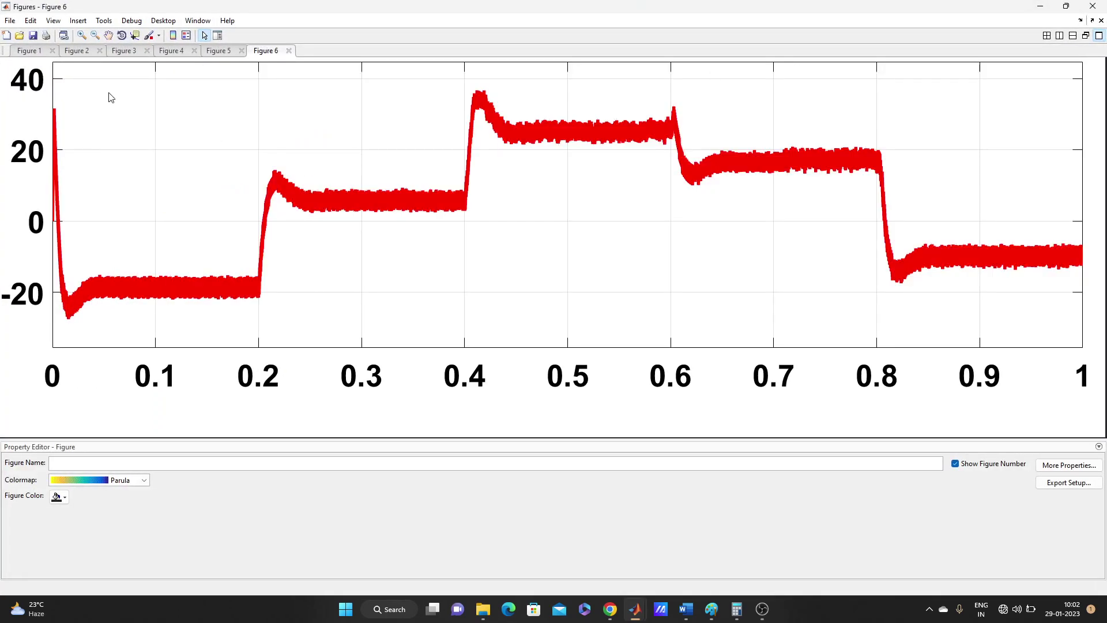
{"action": "left_click", "coordinate": [8, 22]}
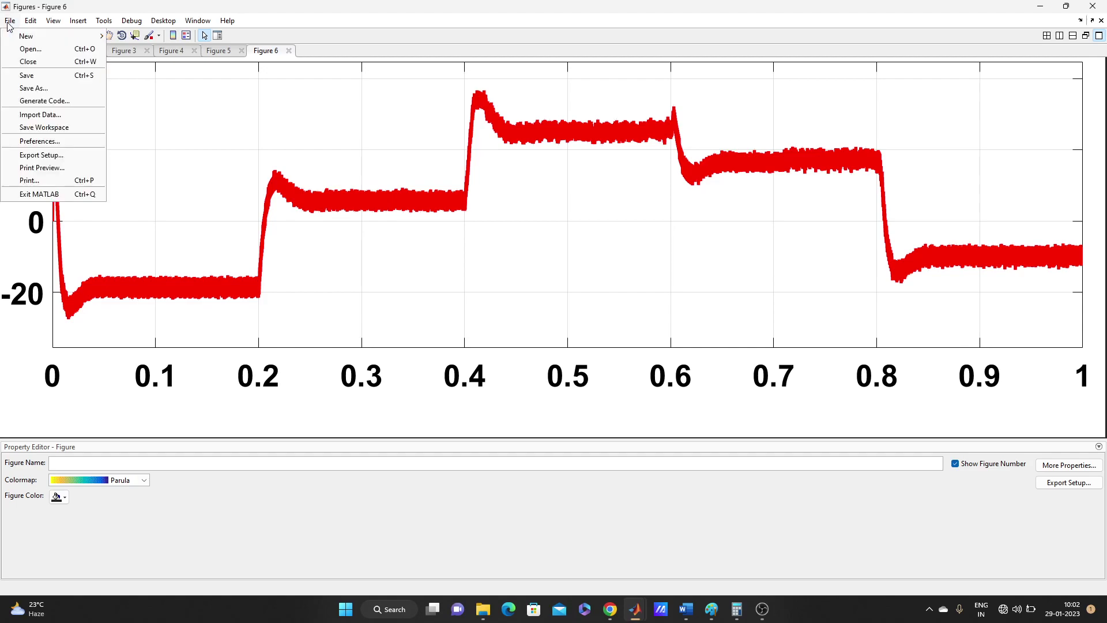
{"action": "left_click", "coordinate": [40, 92]}
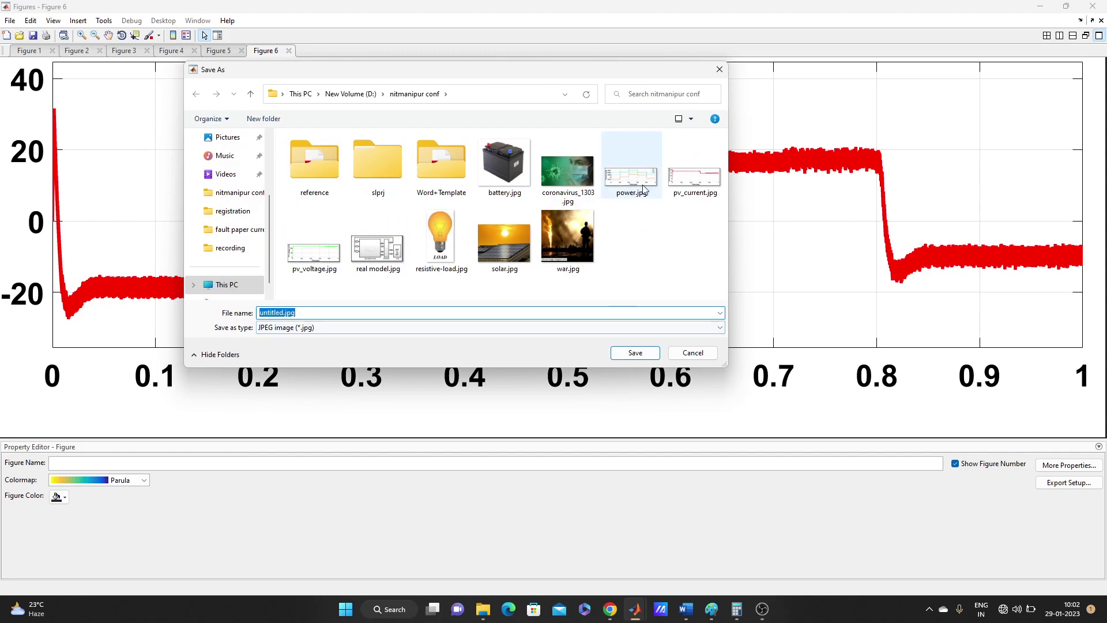
{"action": "left_click", "coordinate": [720, 69]}
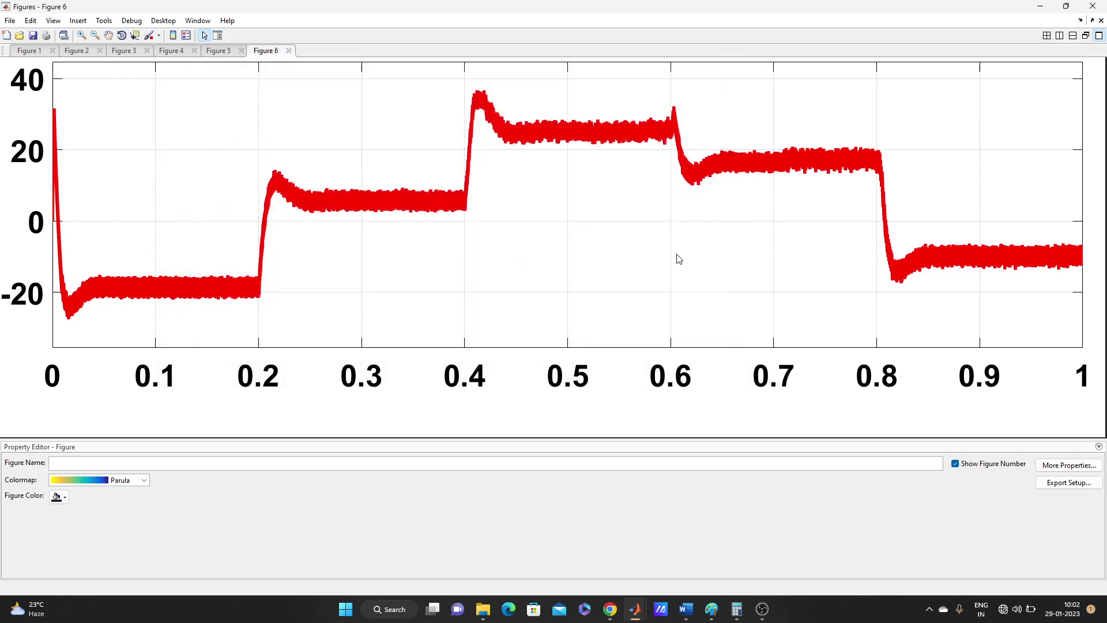